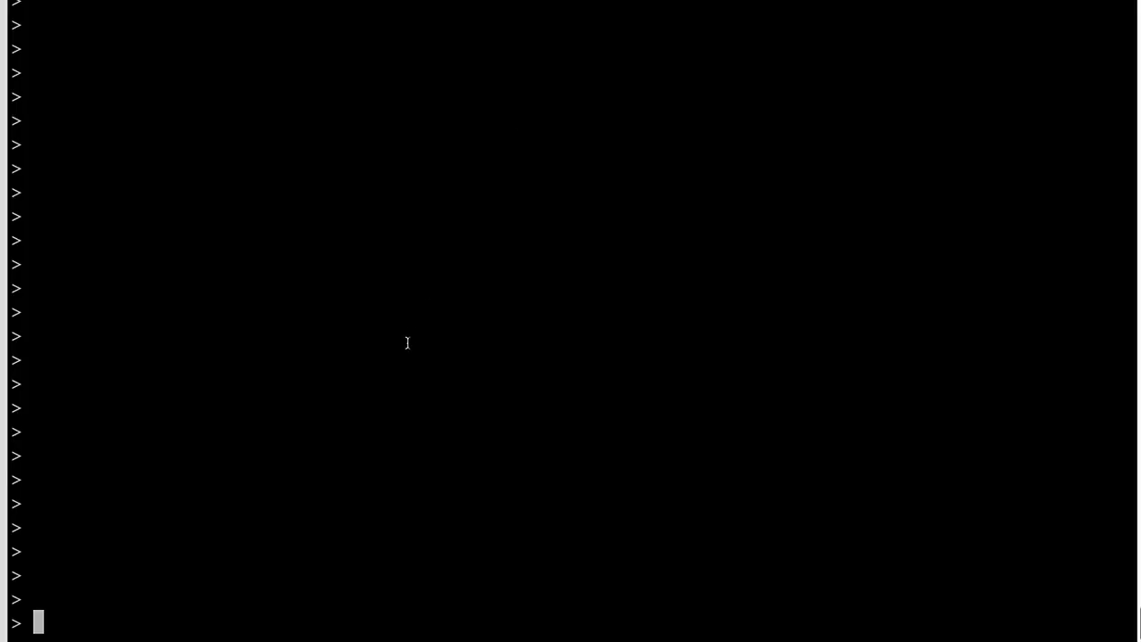
Attach to the diagnostic CLI with system support diagnostic-cli and enter privileged mode with en, submitting the enable password.
type("system support diagnostic-cli")
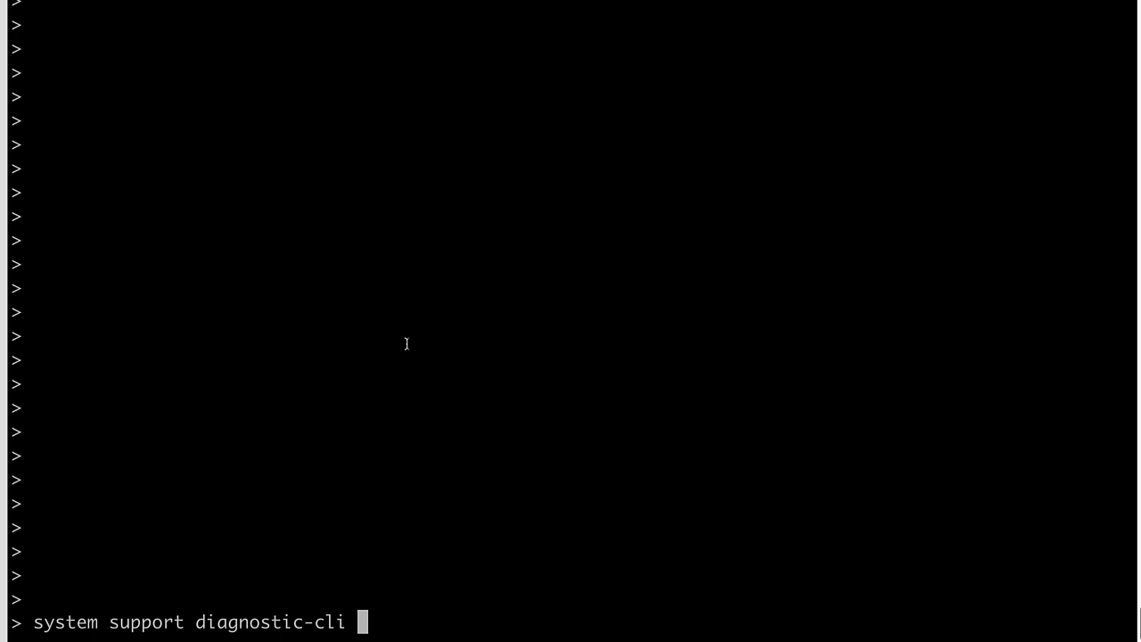
key("Return")
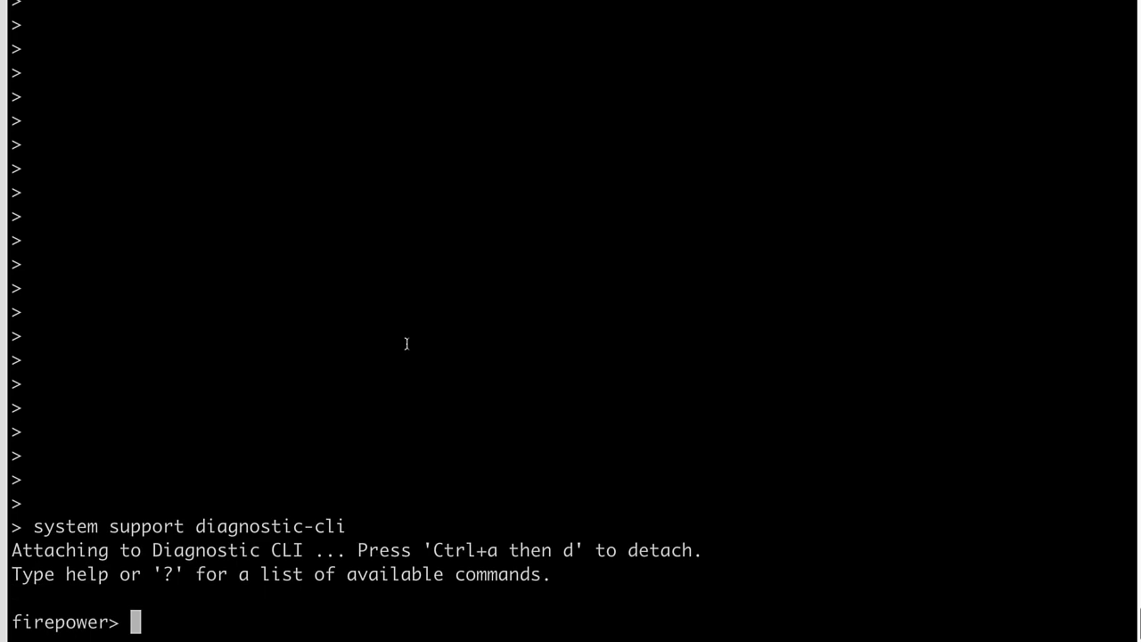
key("Return")
type("en")
key("Return")
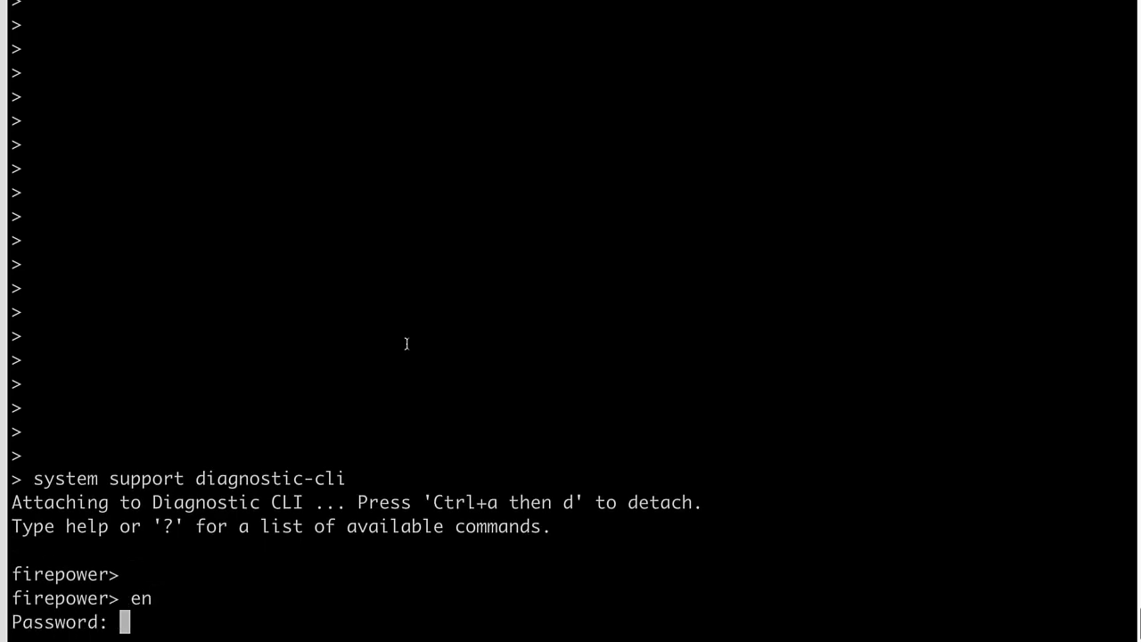
key("Return")
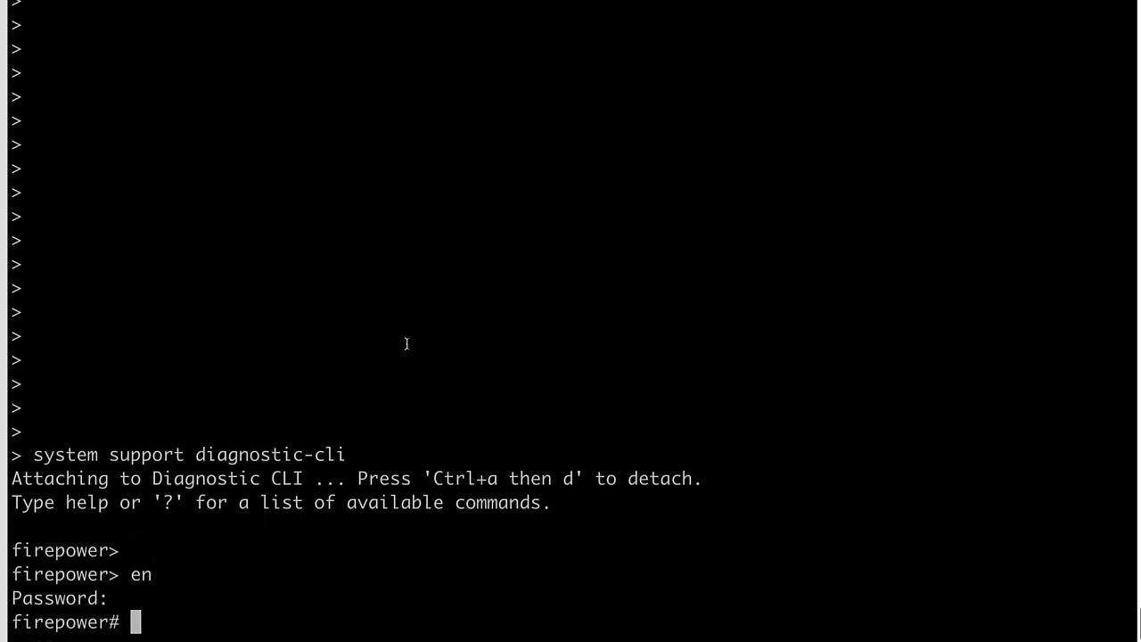
Run sho run al | i proxyarp to list the proxy ARP settings and highlight the INSIDE interface's line.
key("Return")
type("sho run ")
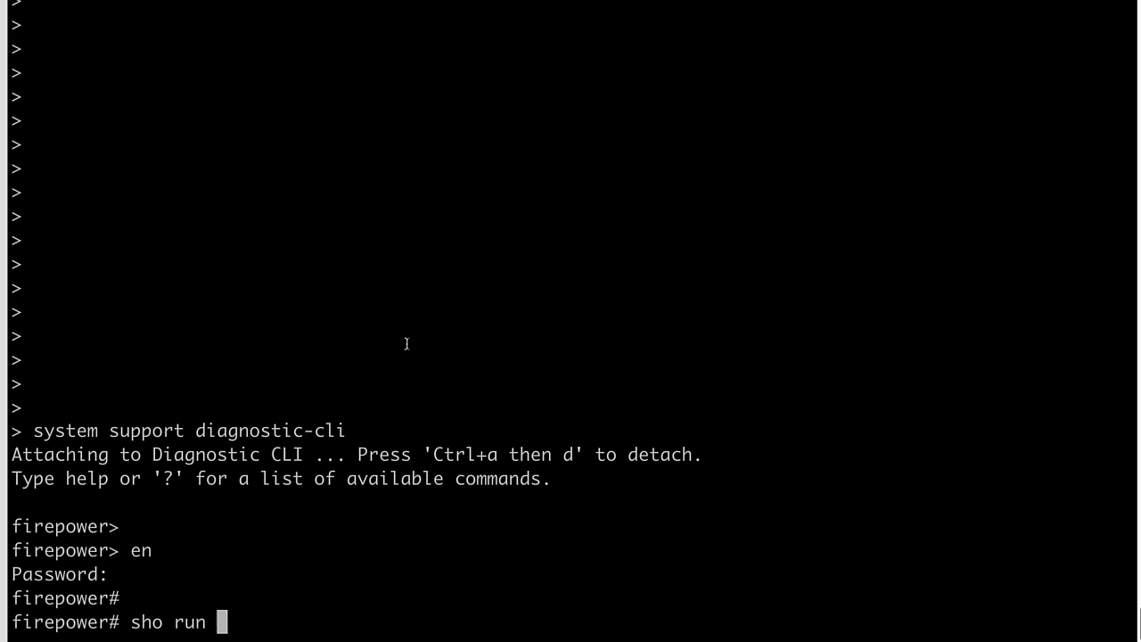
type("al | i proxyarp")
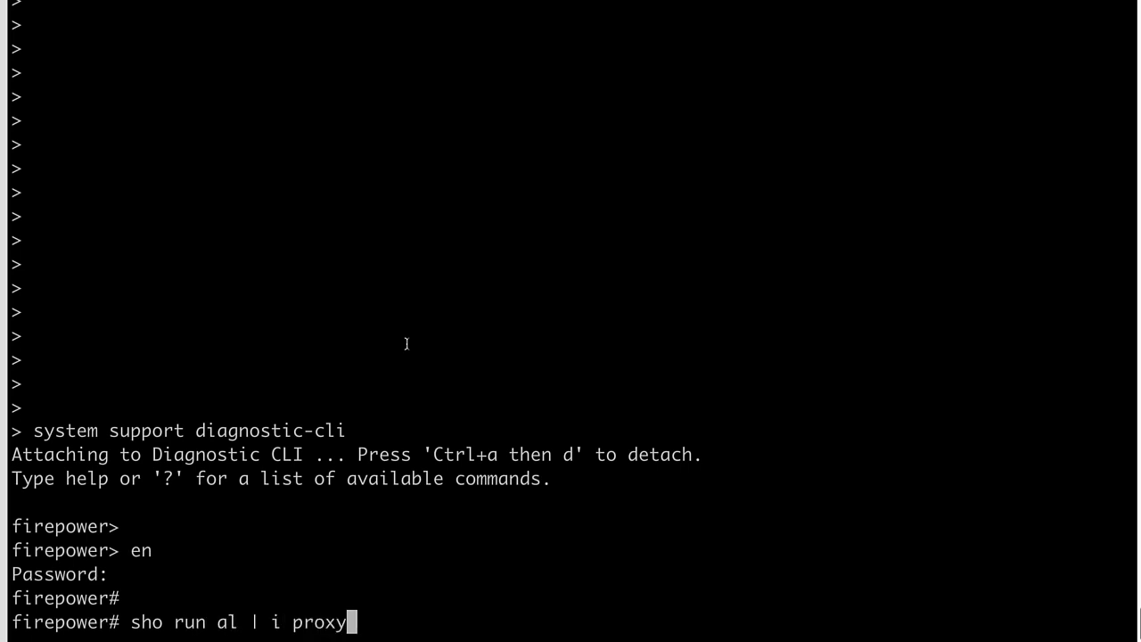
key("Return")
key("Return")
key("Return")
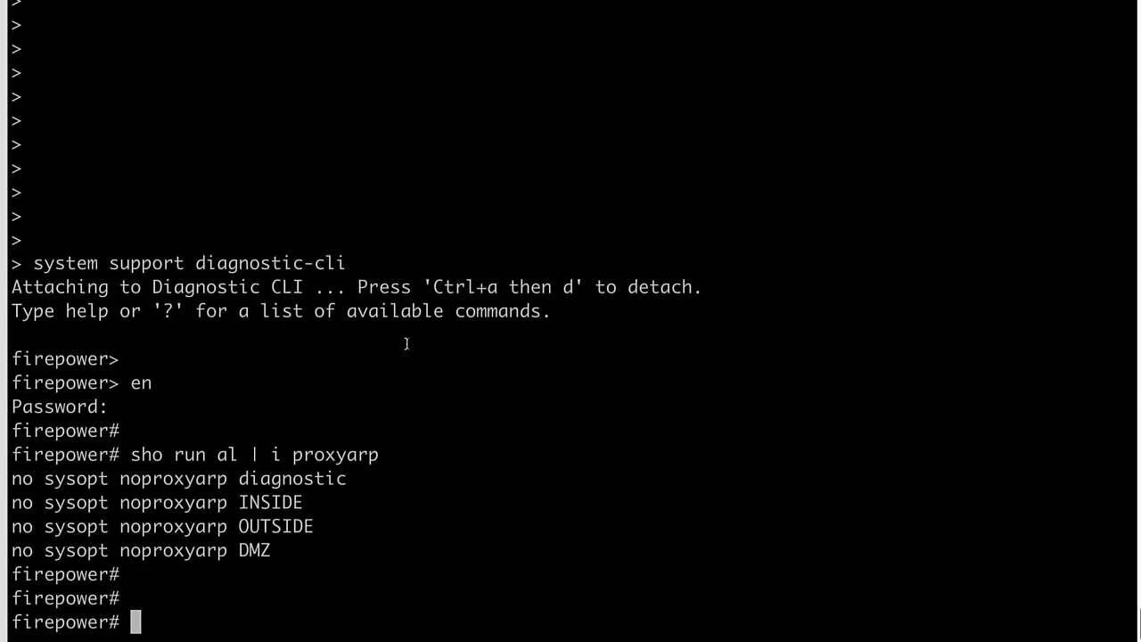
left_click_drag(305, 503, 49, 508)
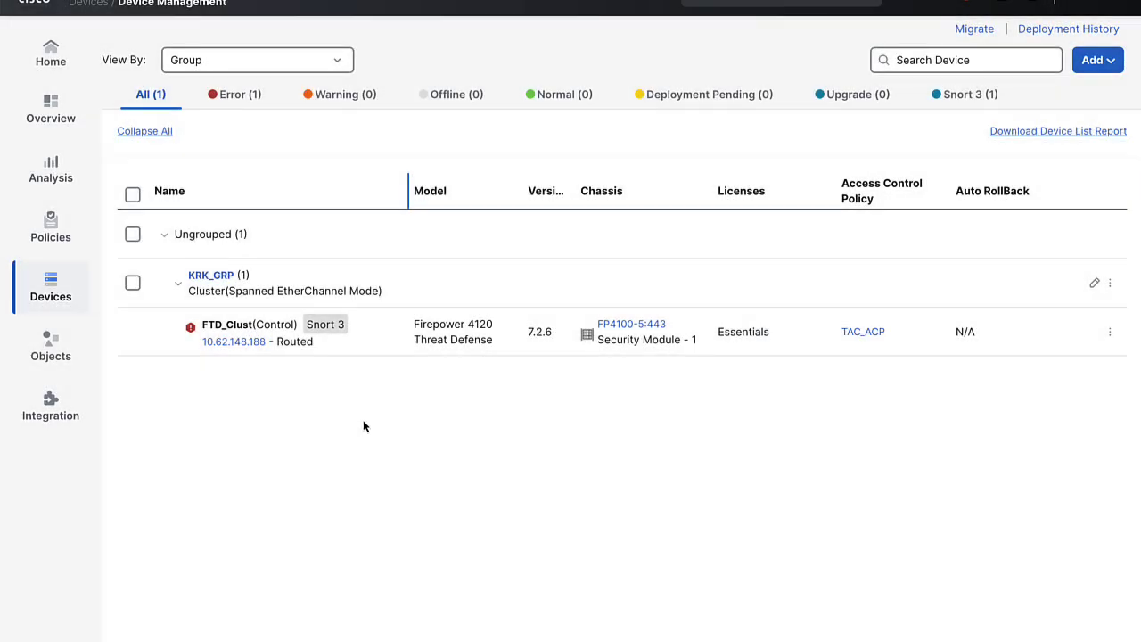
In Firewall Management Center, create a FlexConfig policy named FlexConfig_FW1 with KRK_GRP as its targeted device.
left_click(53, 285)
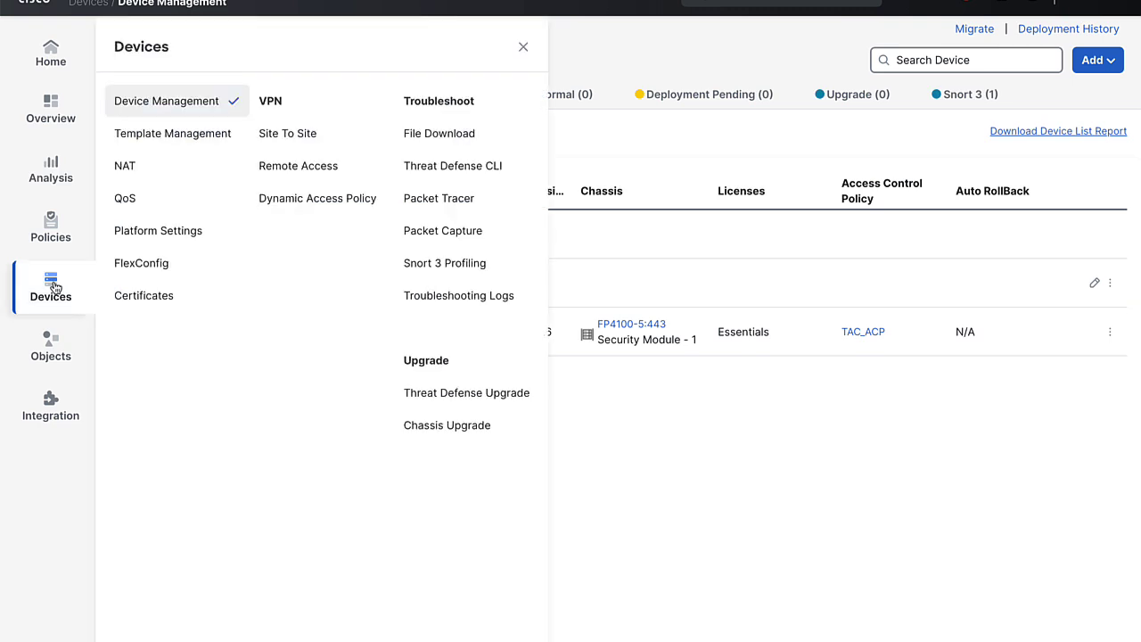
left_click(145, 273)
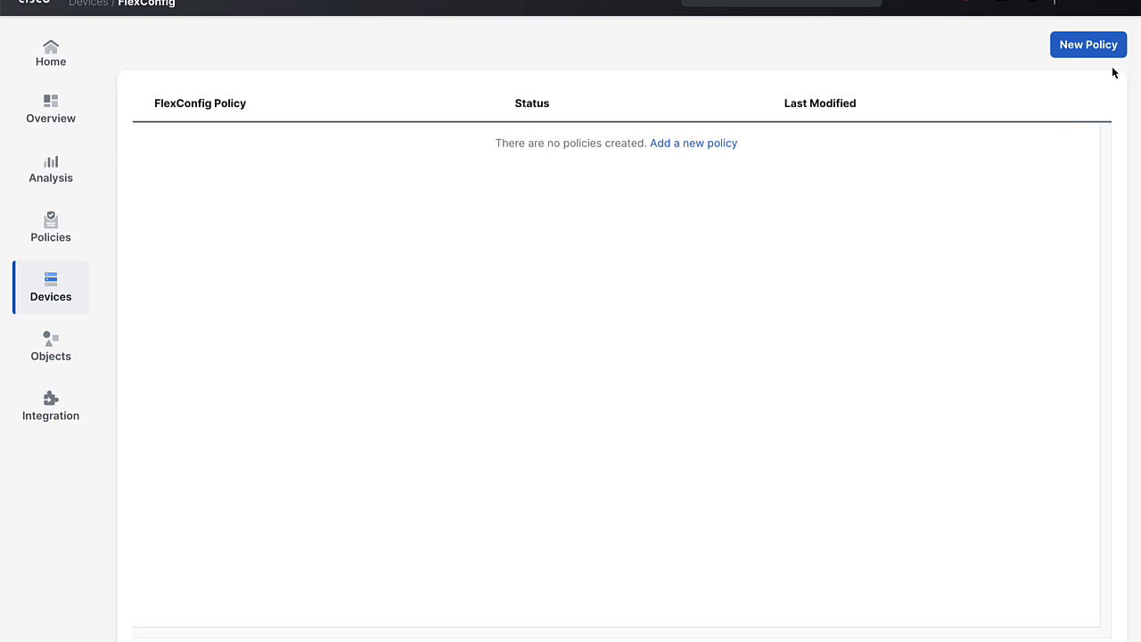
left_click(1091, 49)
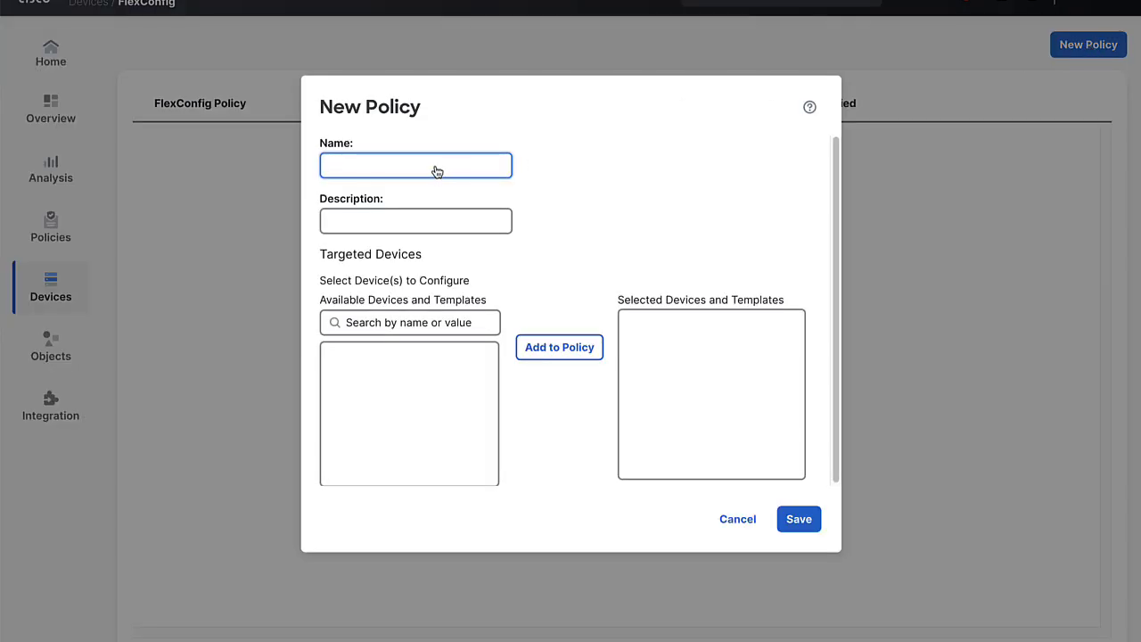
type("FlexC")
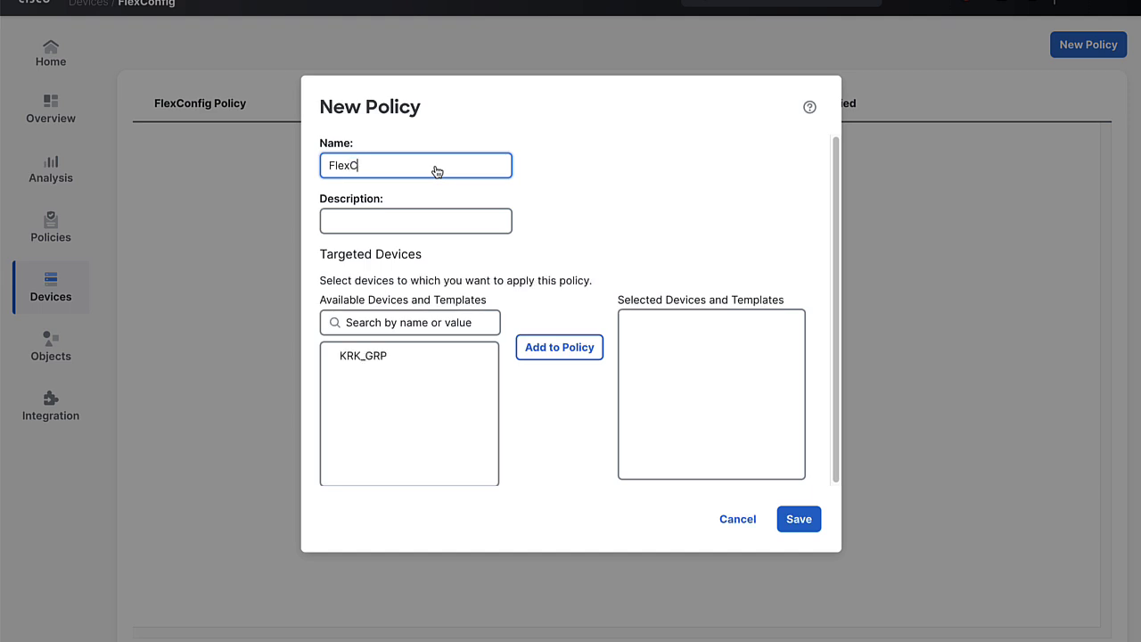
type("onfig_FW1")
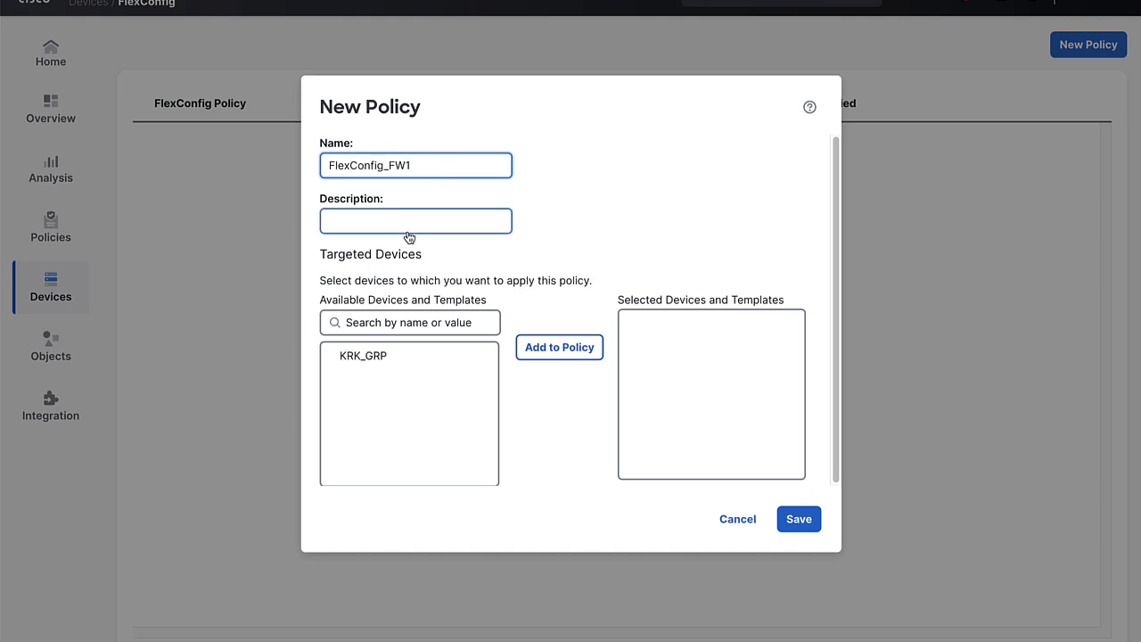
mouse_move(384, 369)
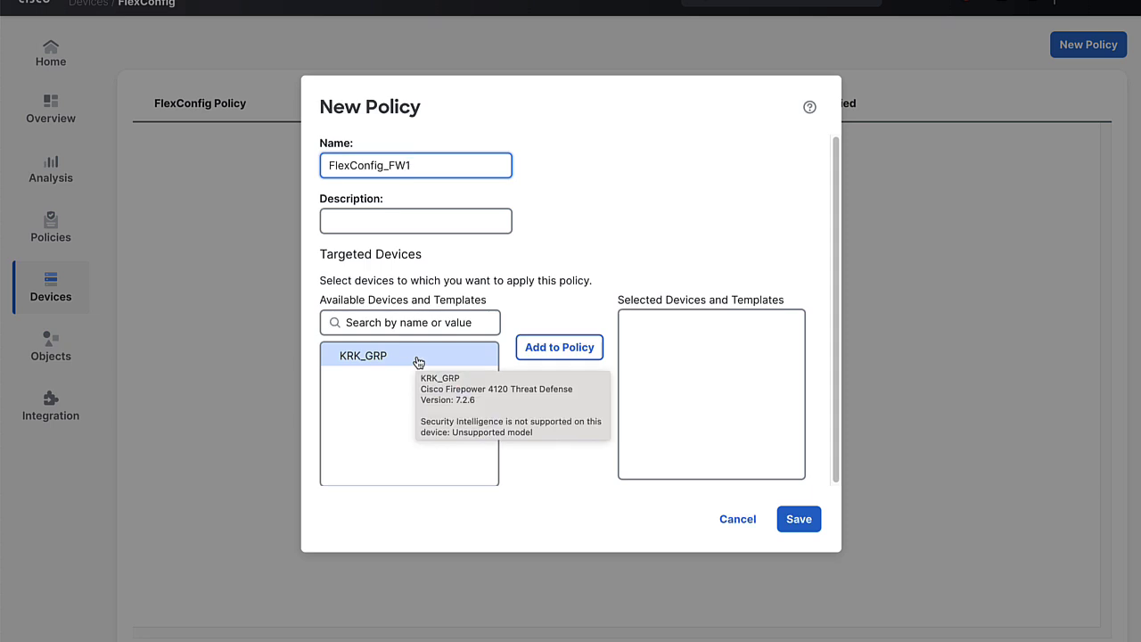
left_click(561, 351)
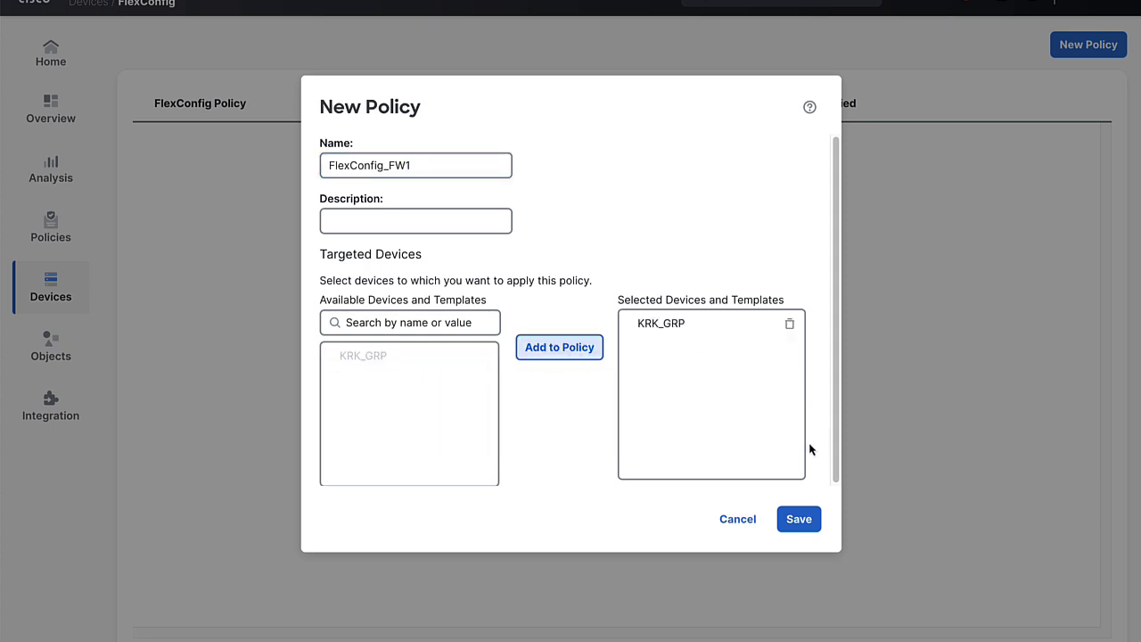
left_click(807, 522)
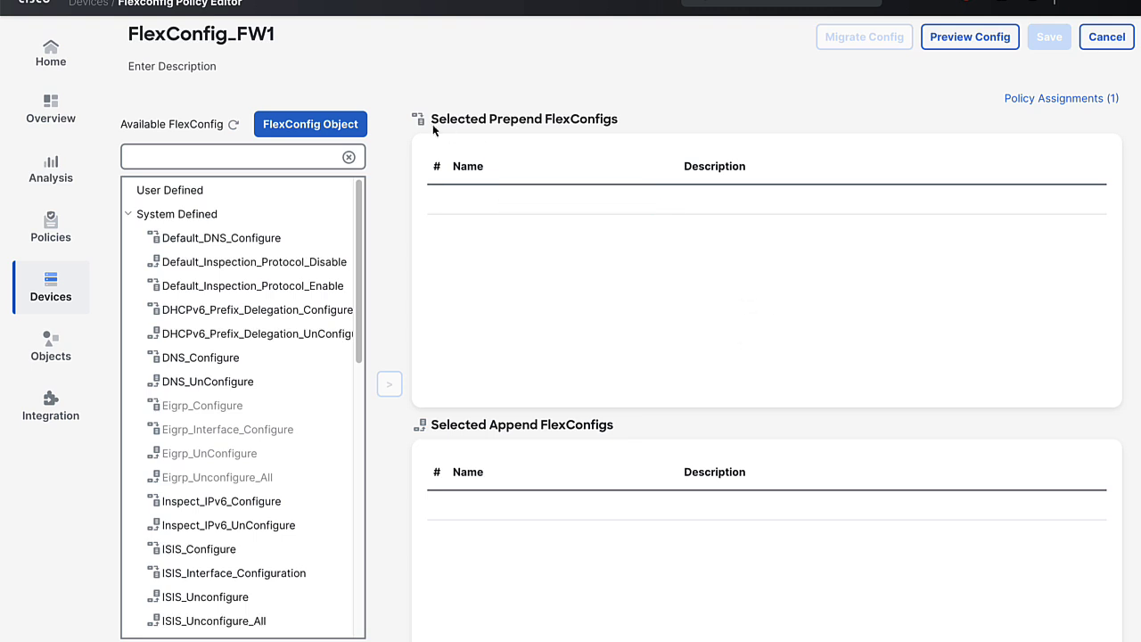
Create and save a FlexConfig object named Proxy_ARP_Disable containing the command sysopt noproxyarp INSIDE, copied from the terminal output.
left_click(333, 130)
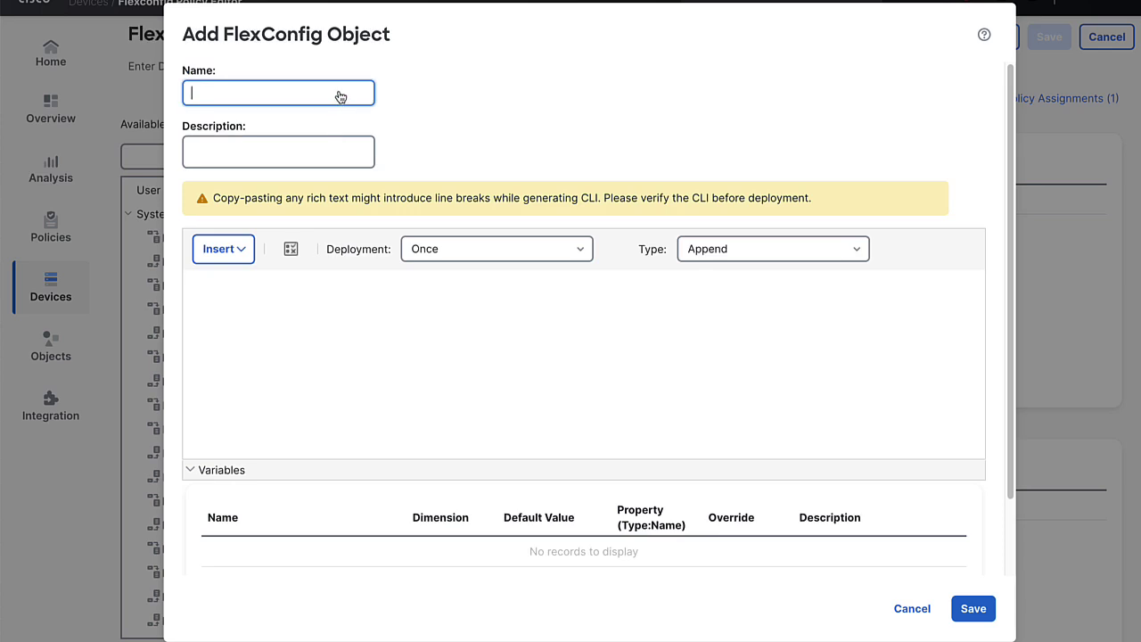
type("Proxy_ARP_Disable")
left_click(244, 313)
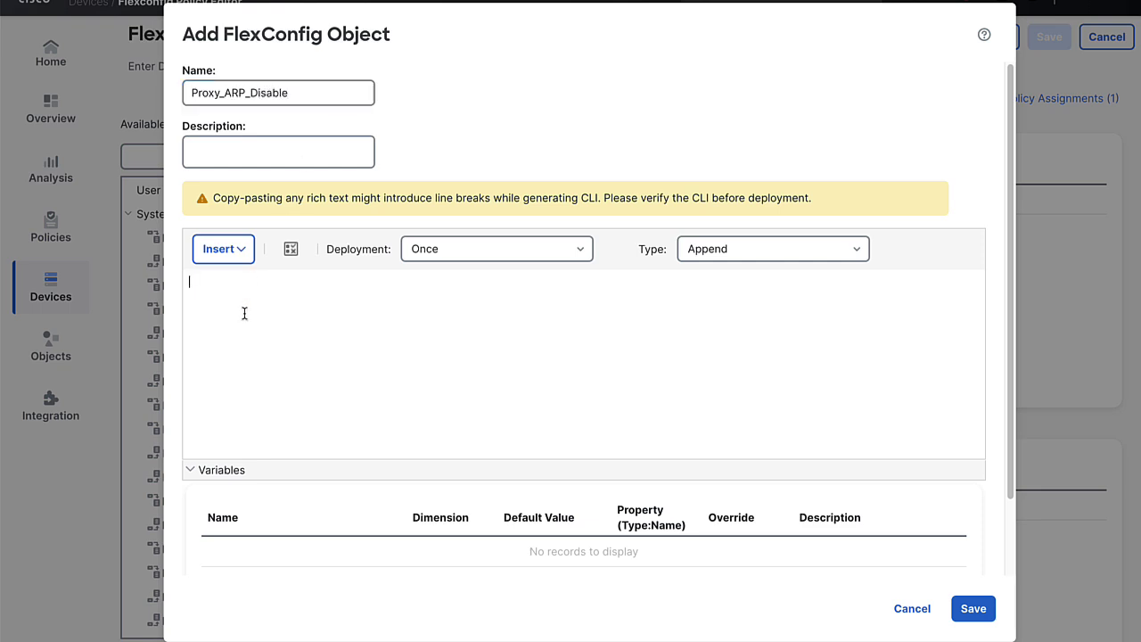
type("sysopt noproxyarp INSIDE")
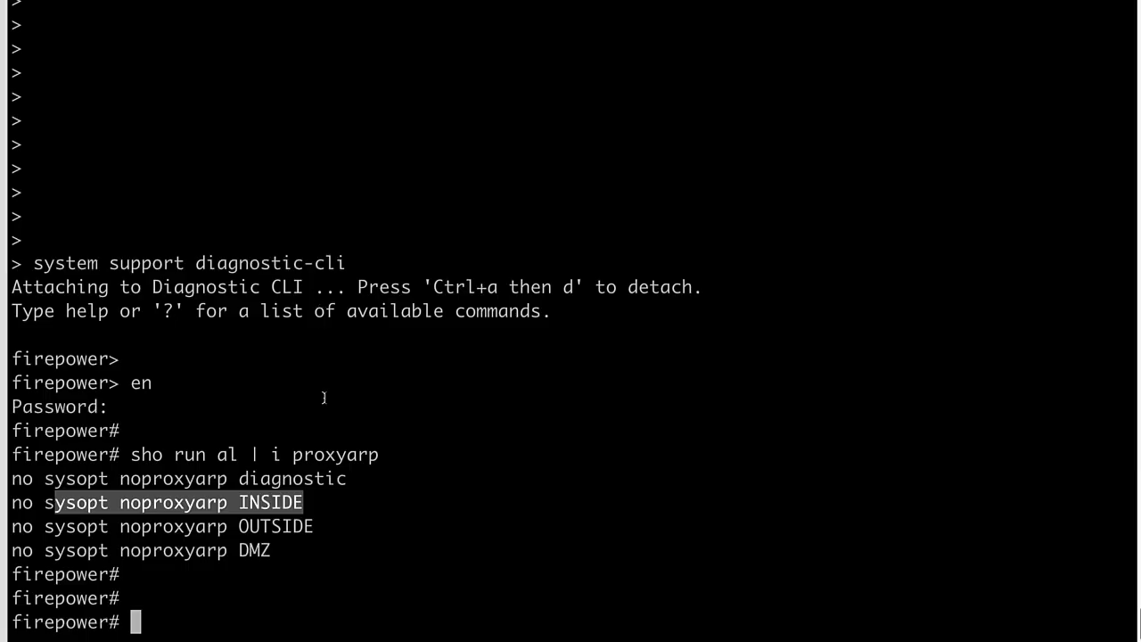
left_click(314, 528)
left_click_drag(302, 503, 43, 505)
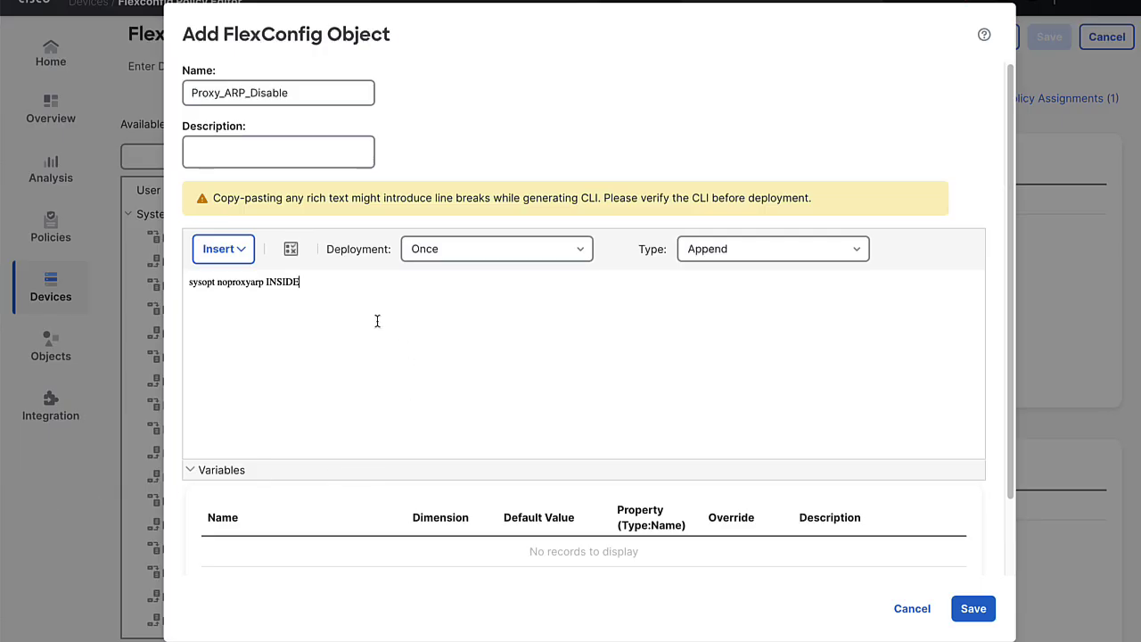
left_click_drag(322, 283, 170, 283)
key("BackSpace")
type("sysopt noproxyarp INSIDE")
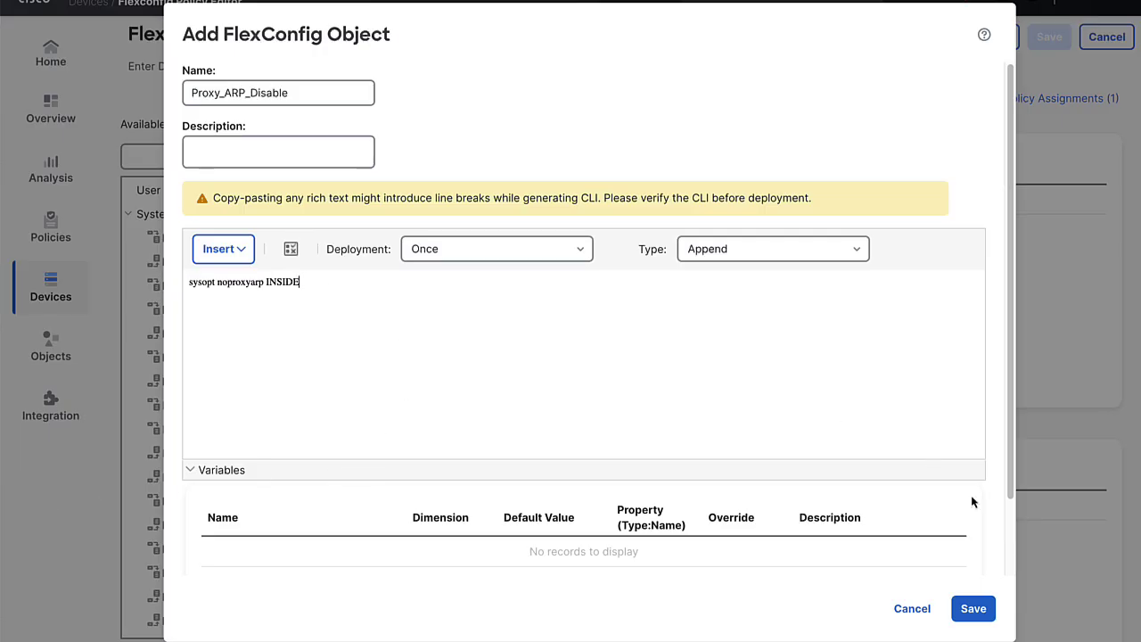
left_click(986, 610)
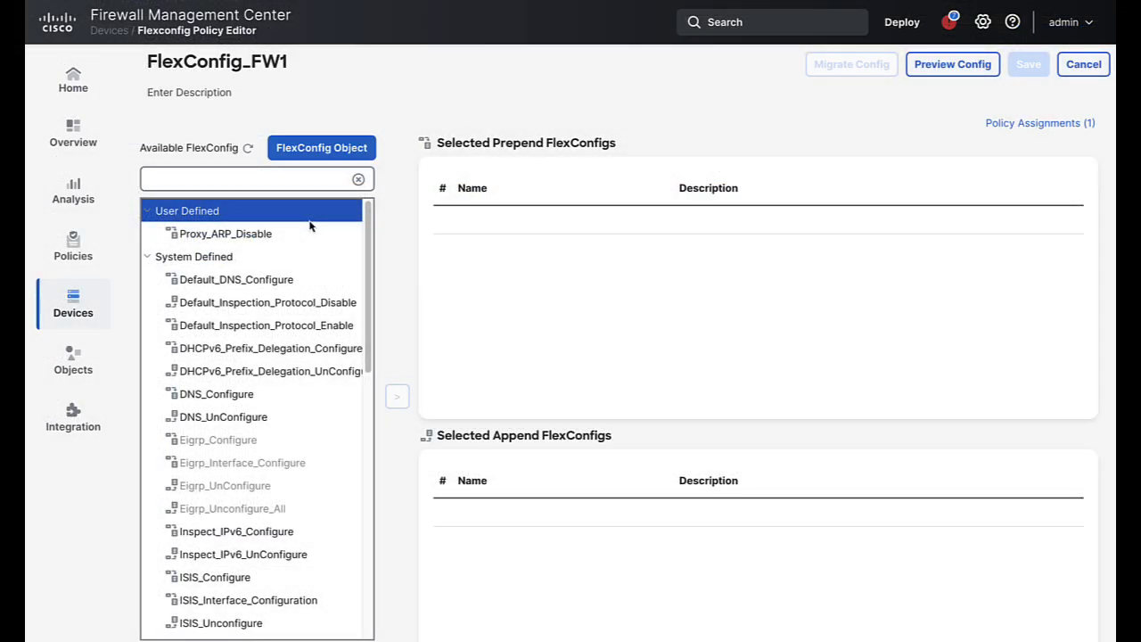
Add the user-defined Proxy_ARP_Disable object to the policy's append FlexConfigs and save the policy.
left_click(227, 236)
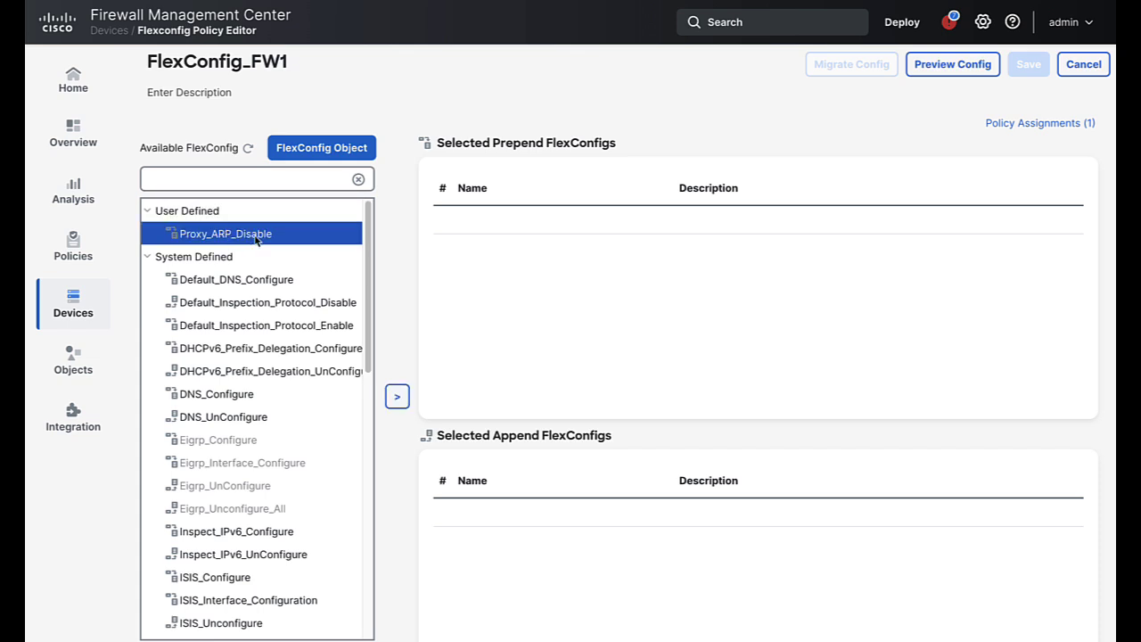
left_click(399, 399)
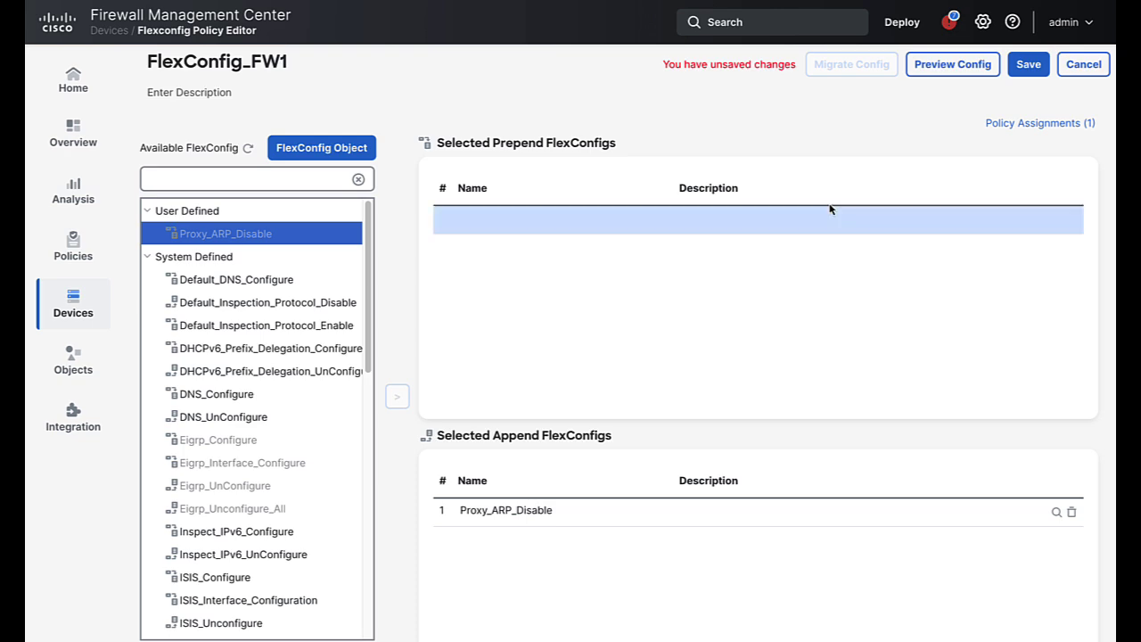
left_click(1030, 65)
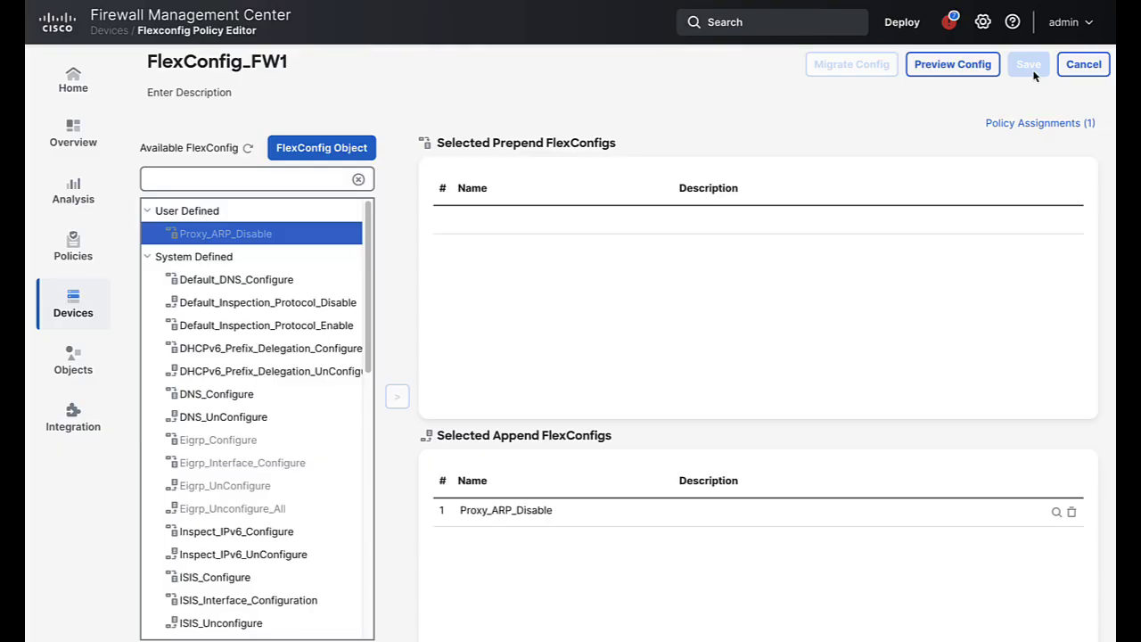
Deploy the pending configuration changes to KRK_GRP.
left_click(903, 23)
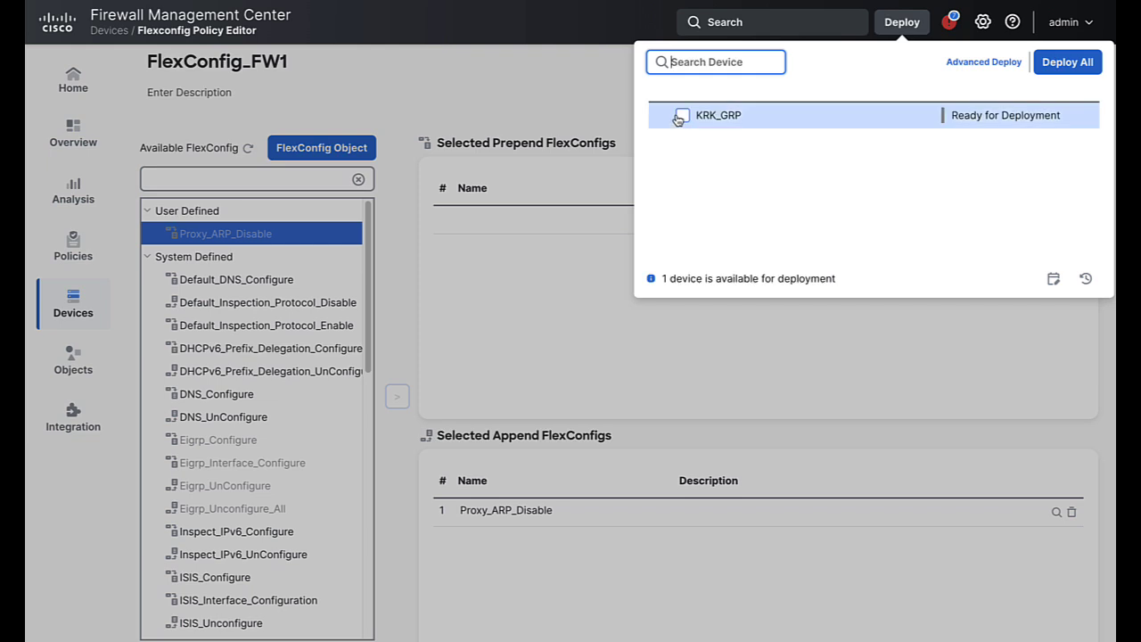
left_click(680, 116)
left_click(1076, 64)
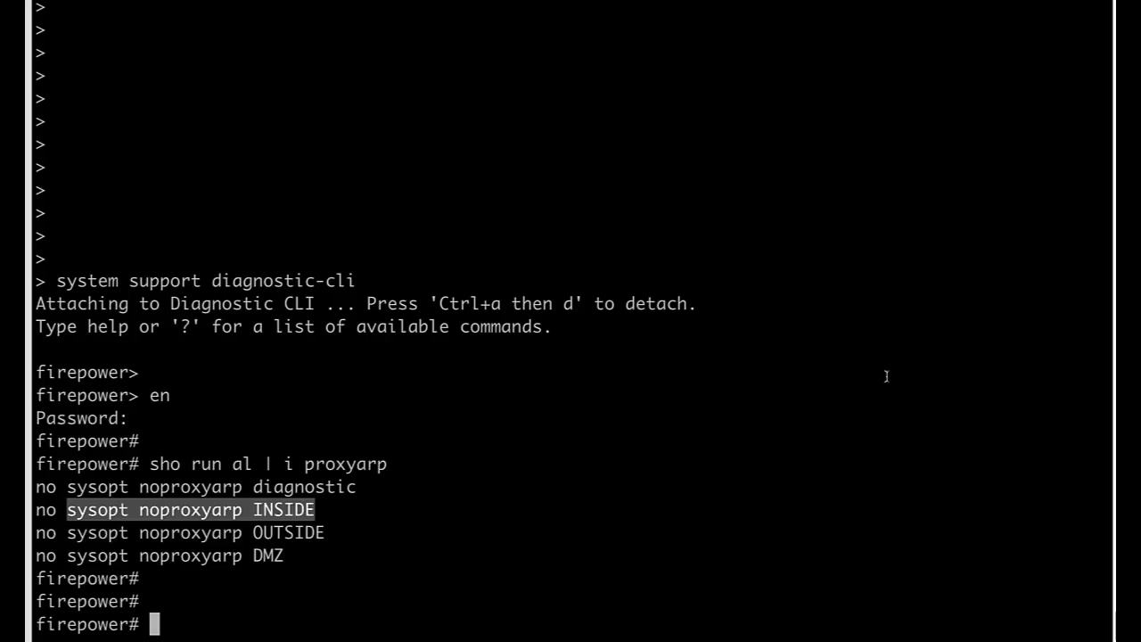
In the firewall terminal, rerun sho run al | i proxyarp and highlight the INSIDE interface's line.
key("Return")
key("Return")
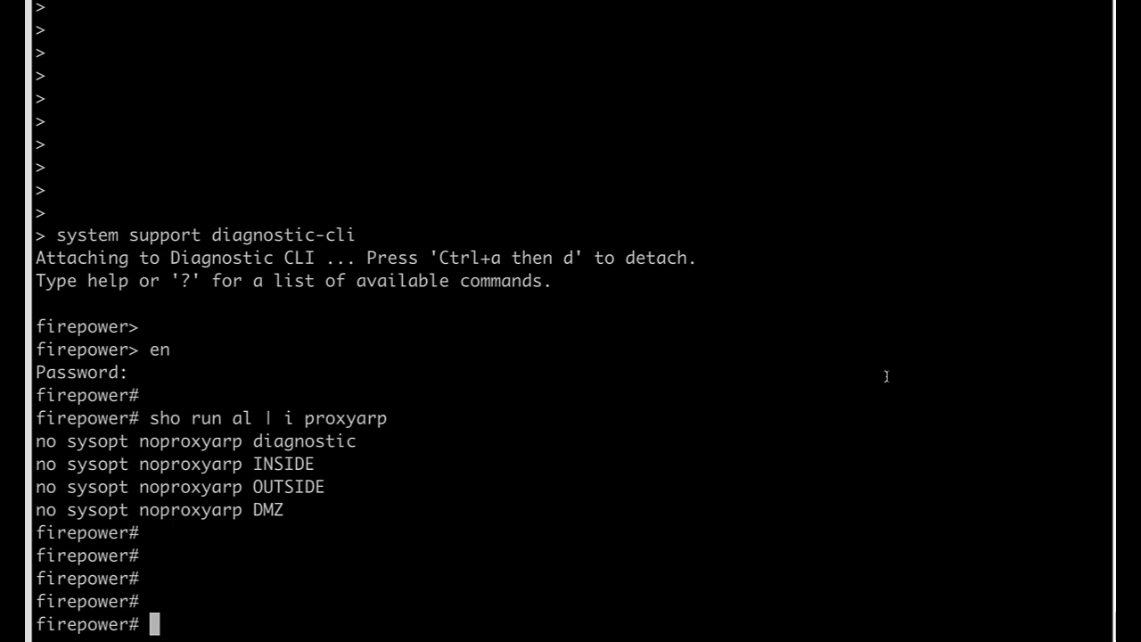
key("Up")
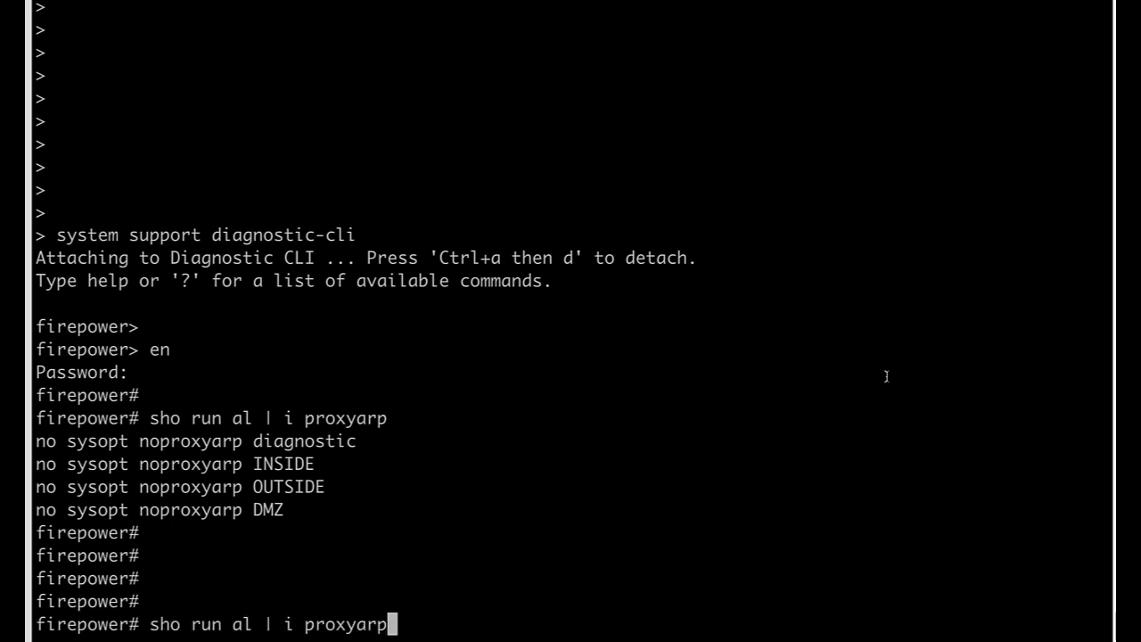
key("Return")
key("Return")
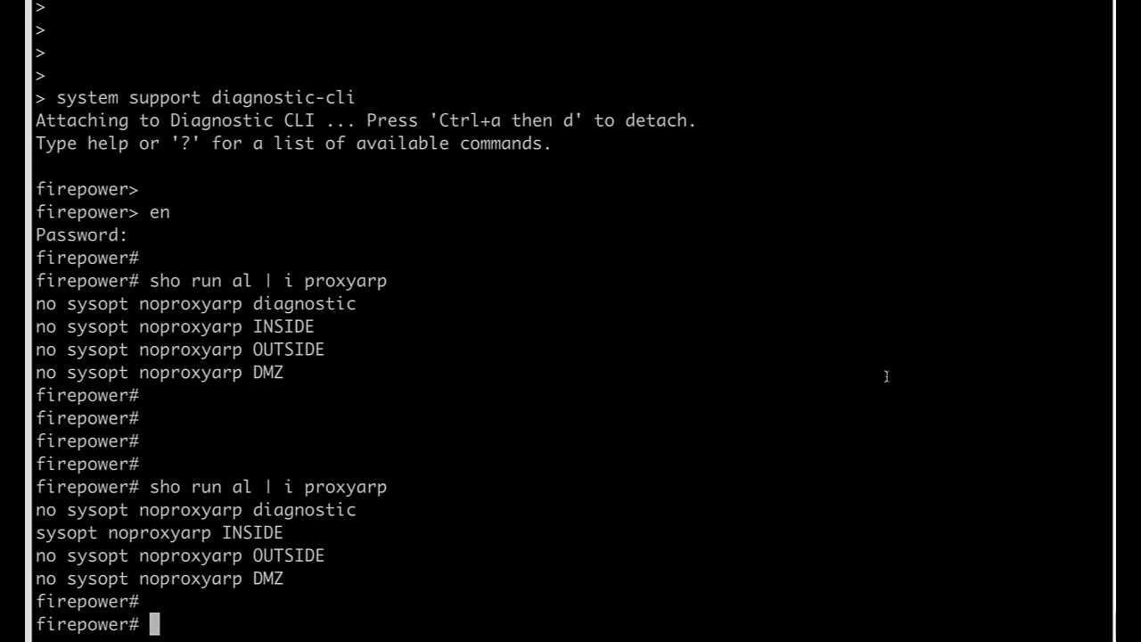
left_click_drag(298, 532, 37, 535)
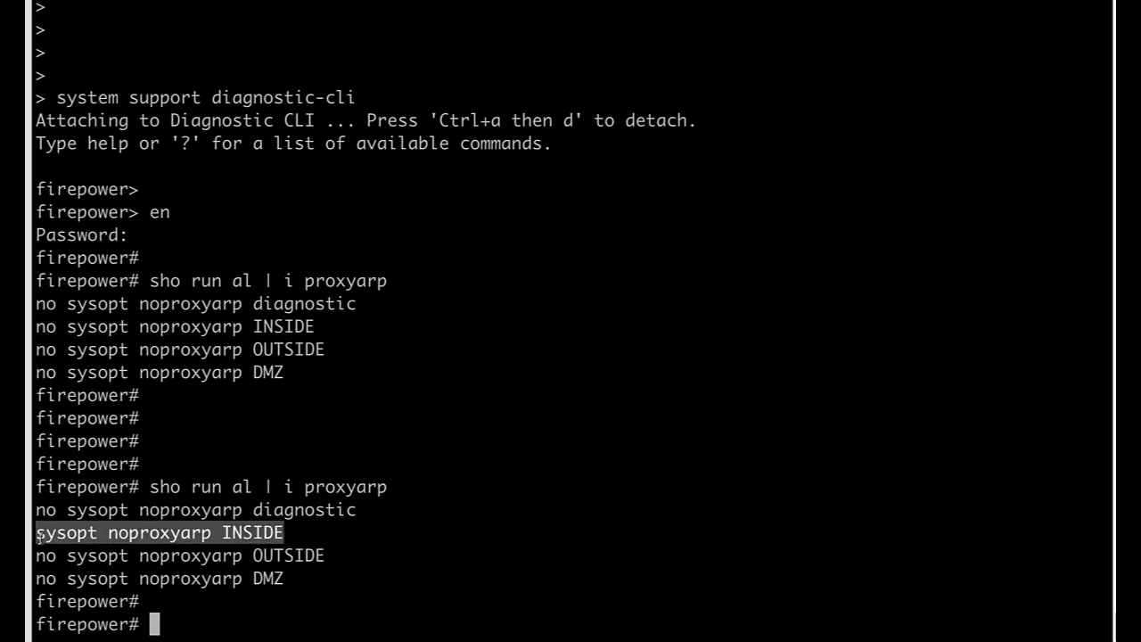